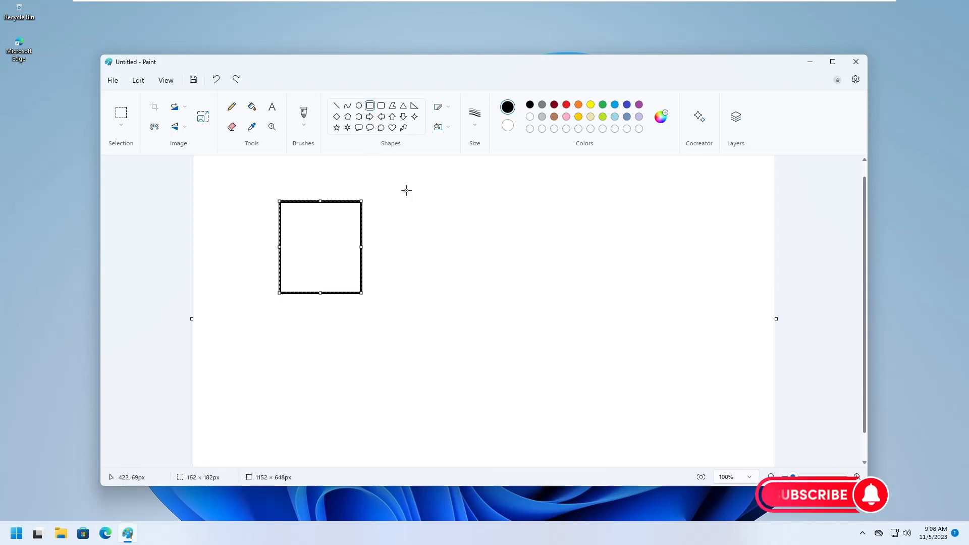
# Step: Label the black box TARGET with the Text tool
pyautogui.click(271, 106)
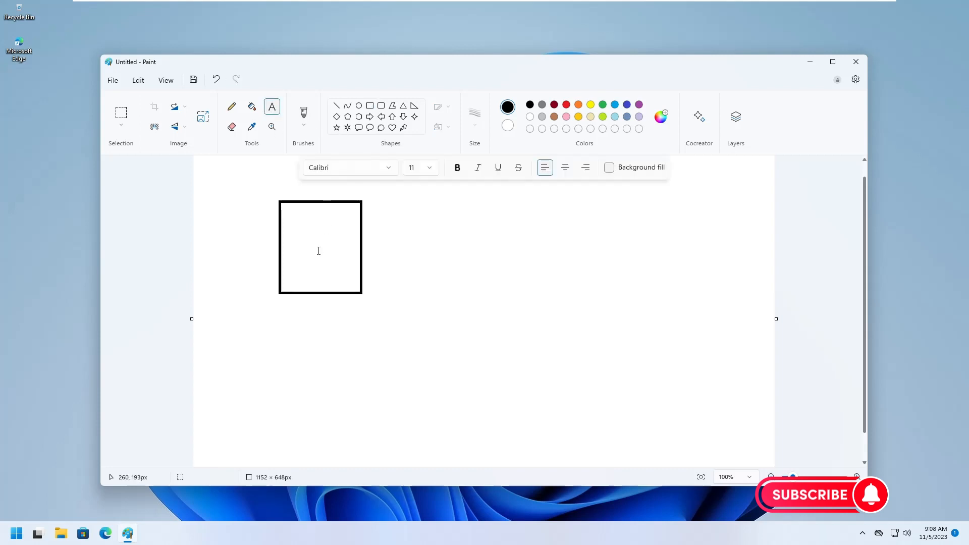
pyautogui.click(315, 248)
pyautogui.write('TARGET')
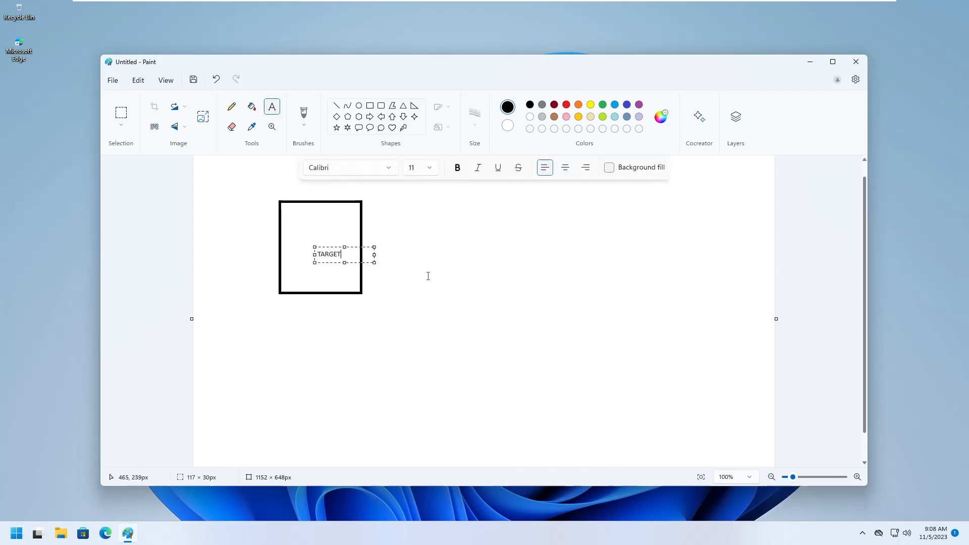
pyautogui.click(428, 275)
# Step: Draw an orange box right of the TARGET box and label it SOURCE
pyautogui.click(578, 105)
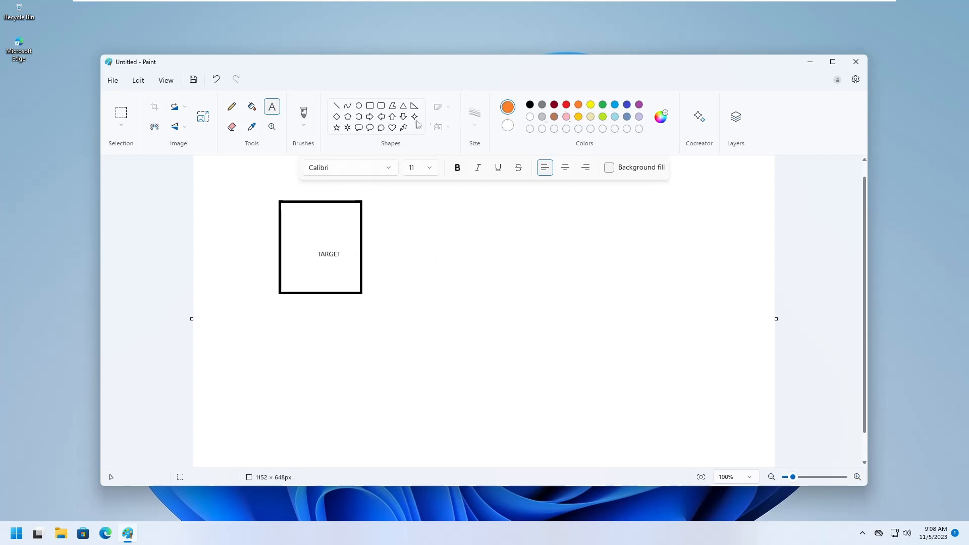
pyautogui.click(370, 106)
pyautogui.moveTo(461, 216); pyautogui.dragTo(532, 301)
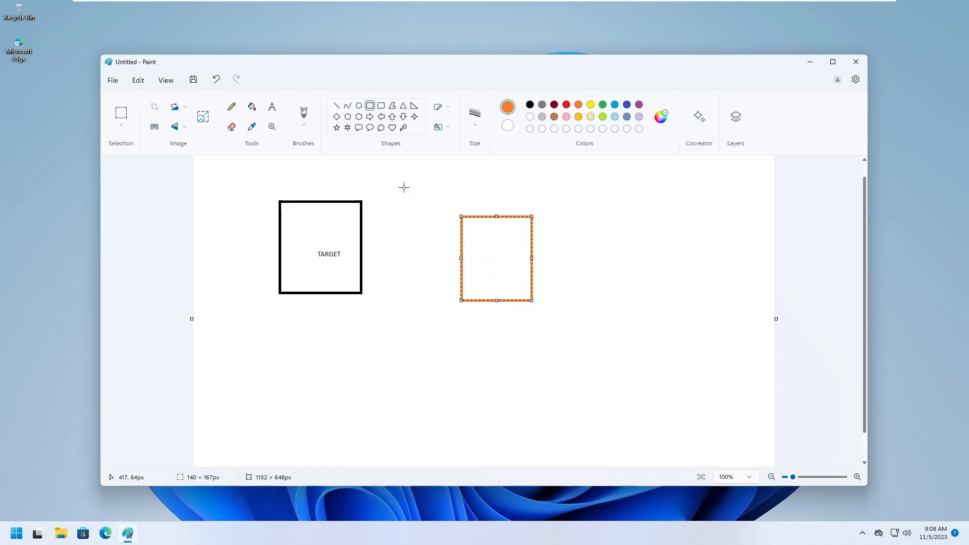
pyautogui.click(271, 107)
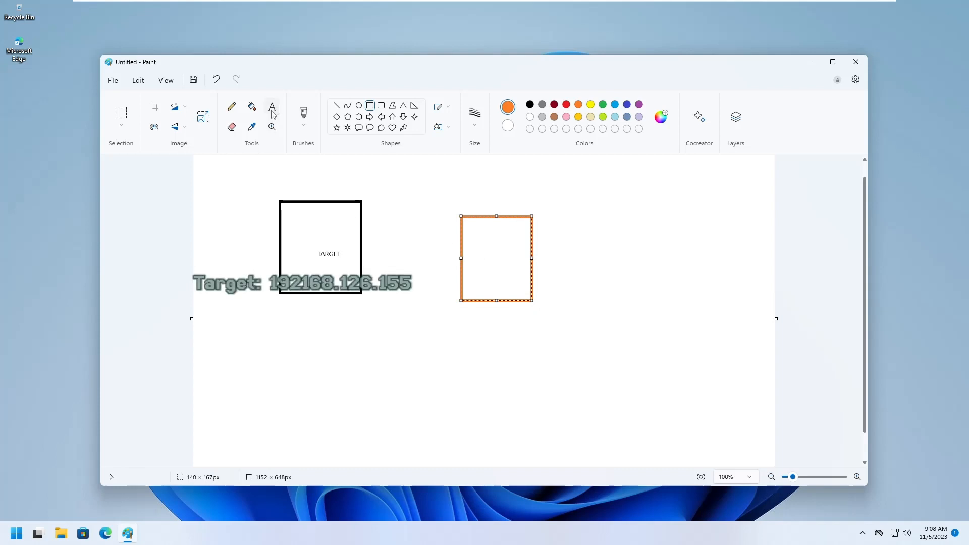
pyautogui.click(339, 248)
pyautogui.click(486, 258)
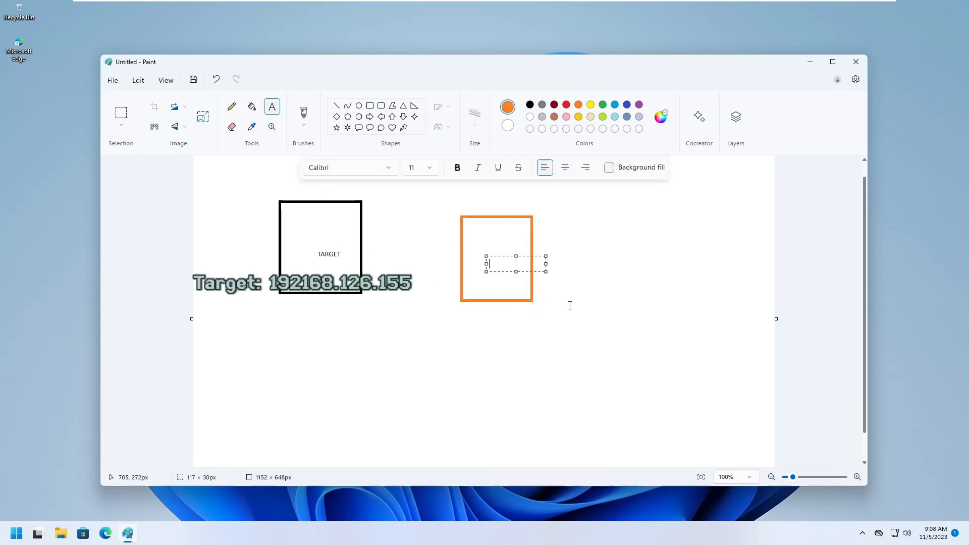
pyautogui.write('scURCE')
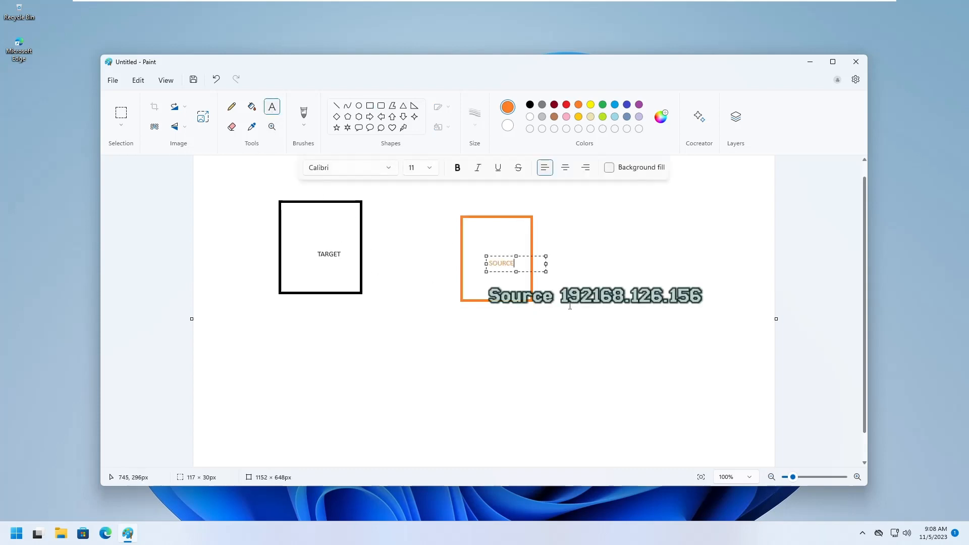
pyautogui.click(578, 321)
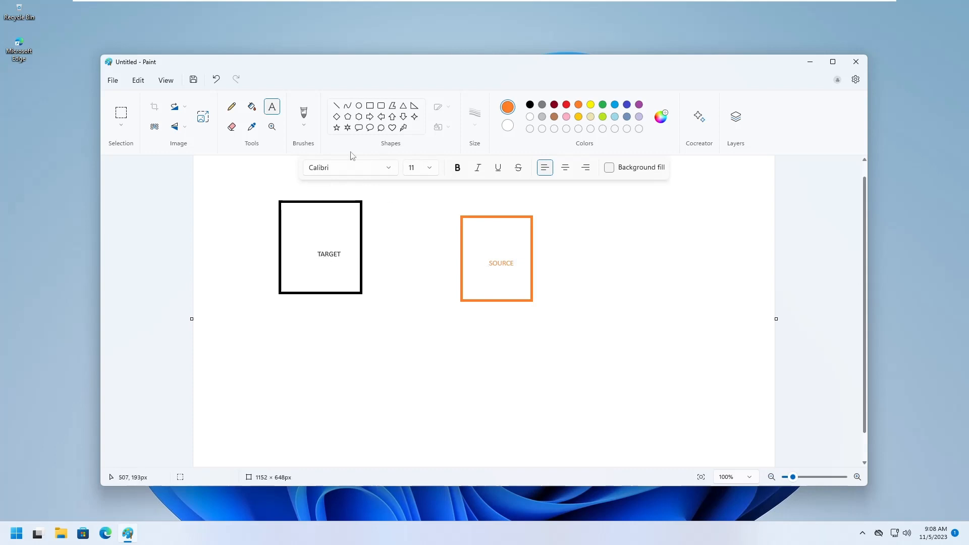
# Step: Draw a dark red left-pointing arrow from the SOURCE box to the TARGET box
pyautogui.click(381, 117)
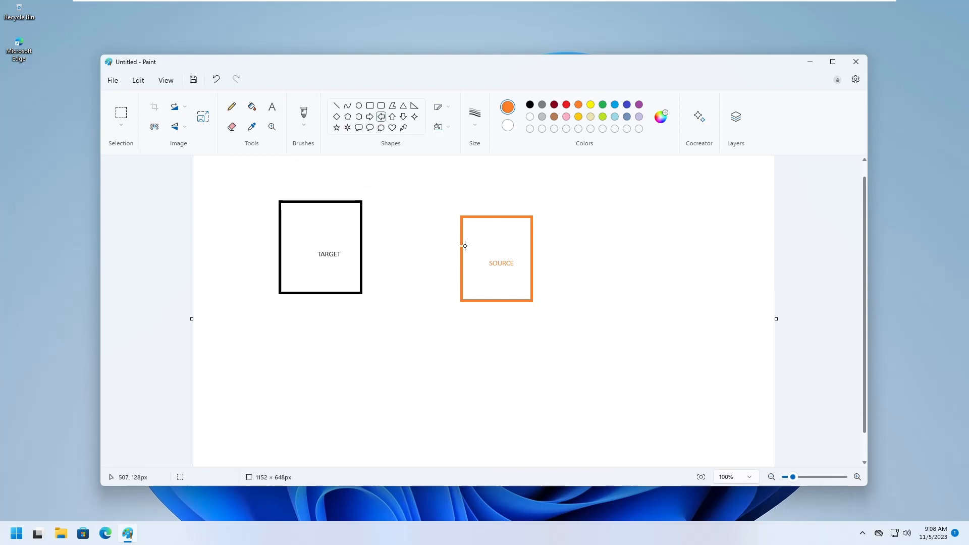
pyautogui.moveTo(466, 246)
pyautogui.mouseDown()
pyautogui.moveTo(364, 242)
pyautogui.moveTo(360, 263)
pyautogui.moveTo(353, 253)
pyautogui.mouseUp()
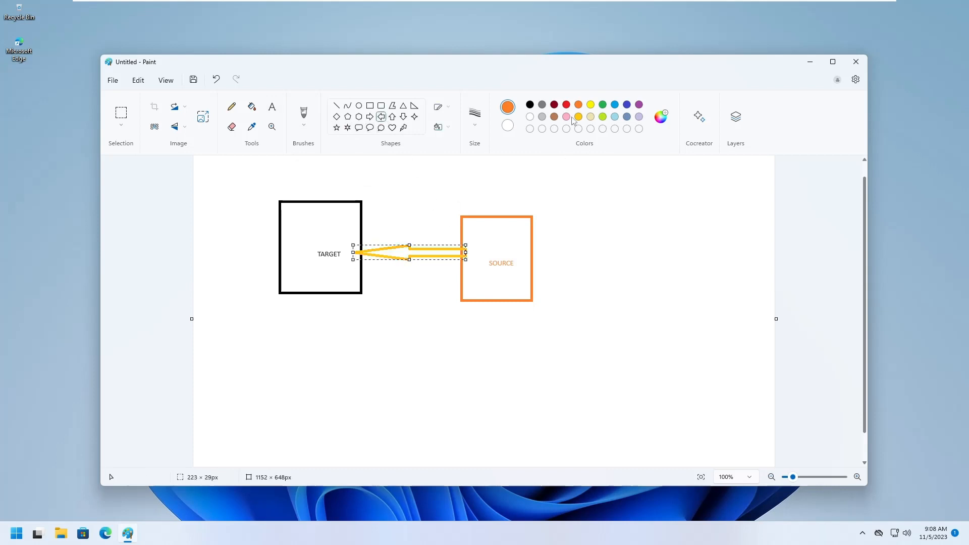
pyautogui.click(554, 105)
pyautogui.click(604, 307)
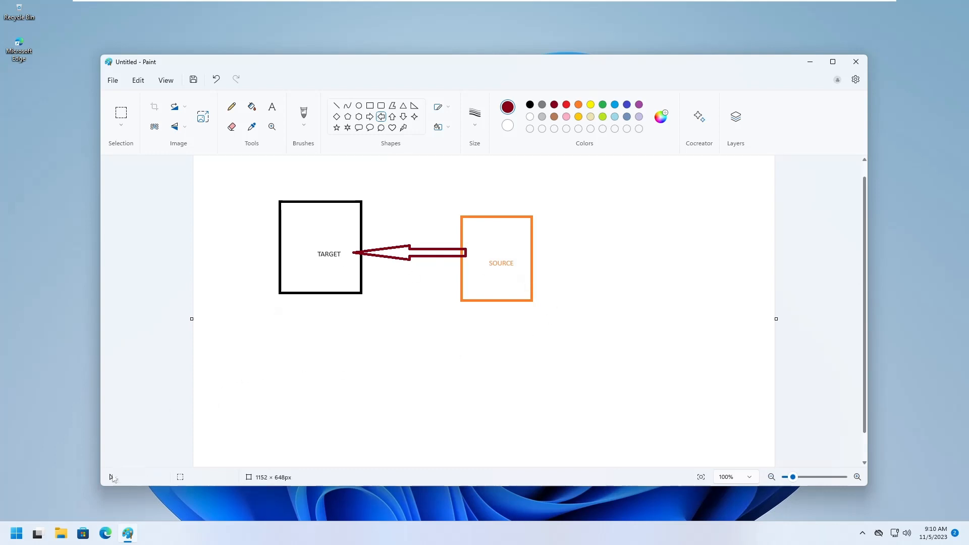
# Step: Launch Remote Desktop Connection via mstsc and enter 192.168.126.155 as the computer
pyautogui.click(17, 533)
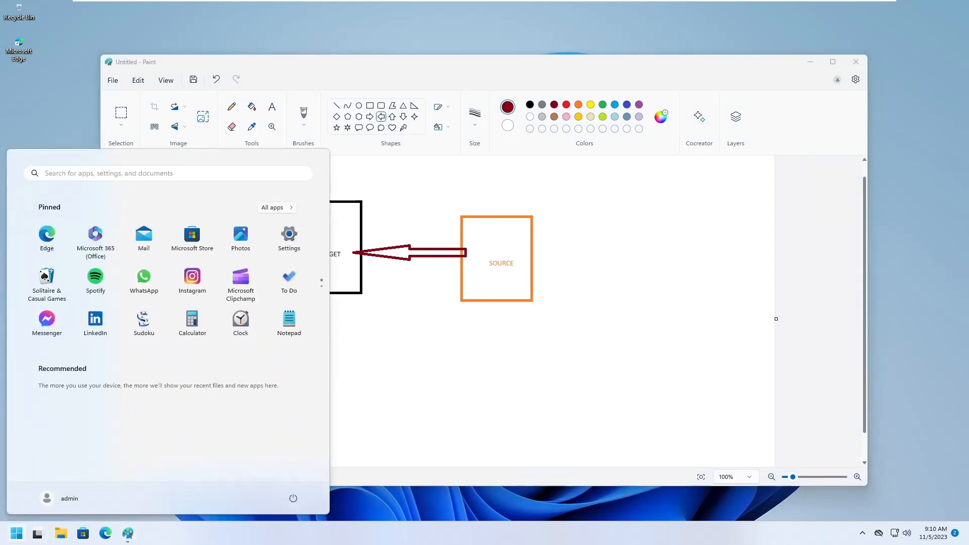
pyautogui.click(106, 178)
pyautogui.write('mstsc')
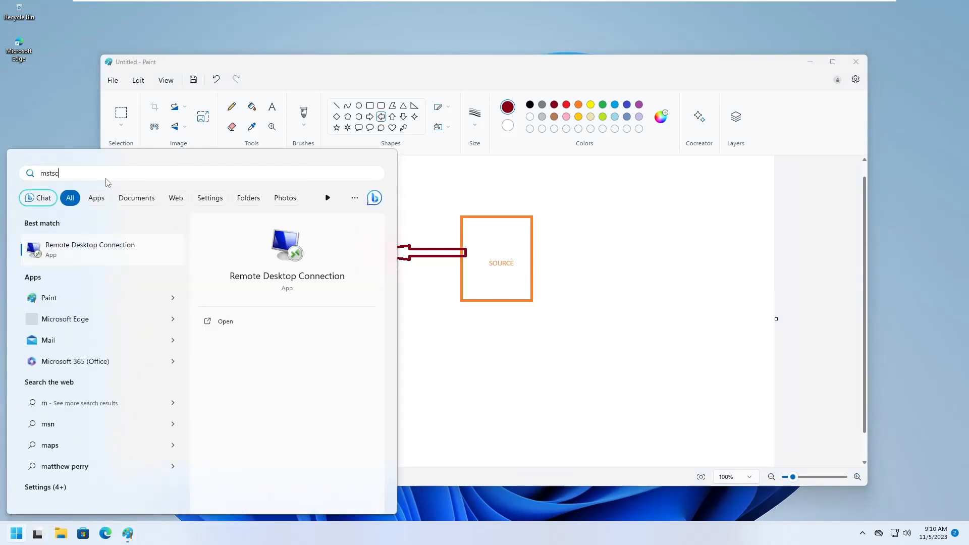
pyautogui.press('Return')
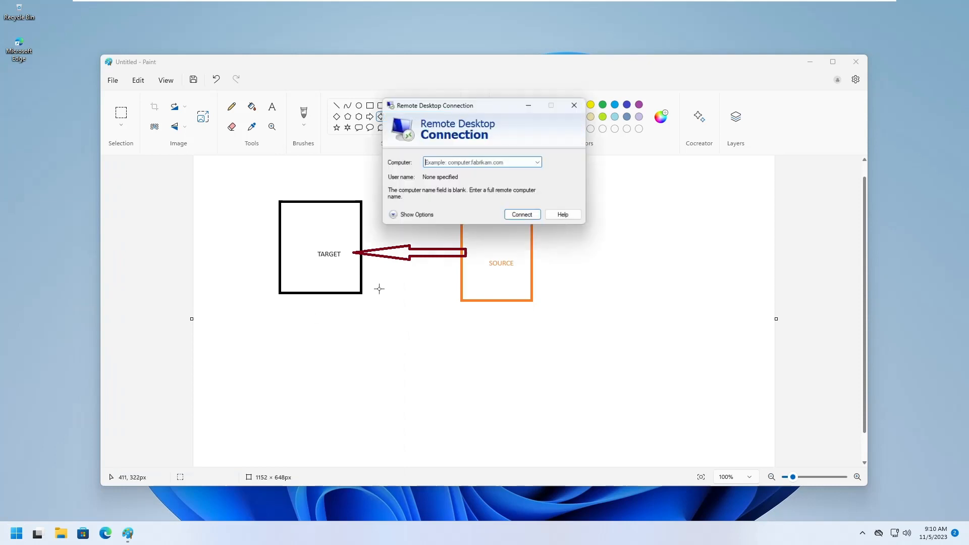
pyautogui.moveTo(467, 111)
pyautogui.mouseDown()
pyautogui.moveTo(558, 268)
pyautogui.moveTo(579, 347)
pyautogui.mouseUp()
pyautogui.write('1')
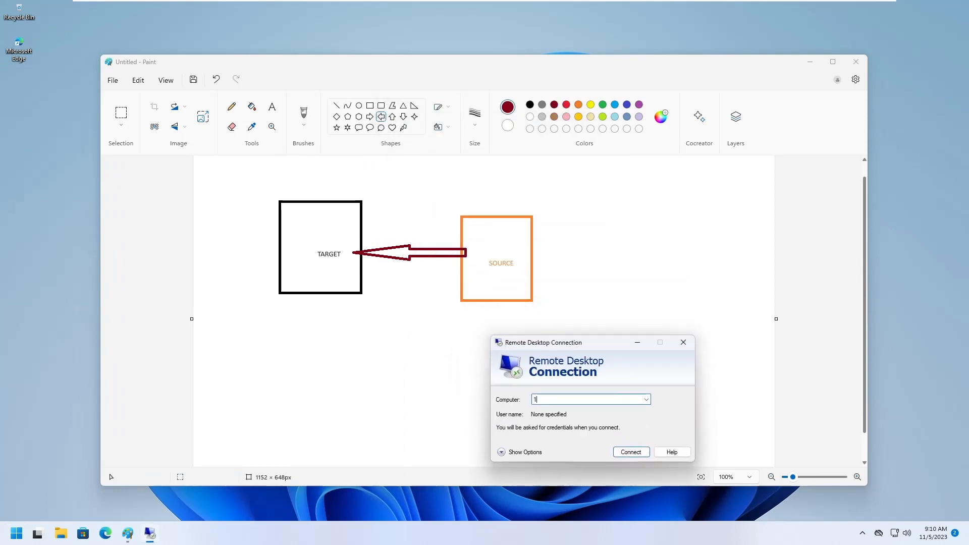
pyautogui.write('92.168.126.155')
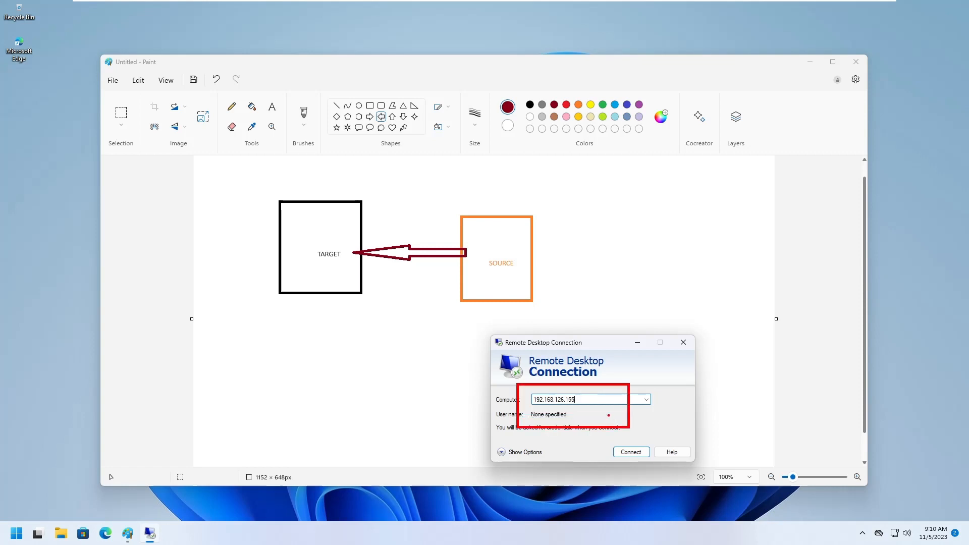
pyautogui.press('Escape')
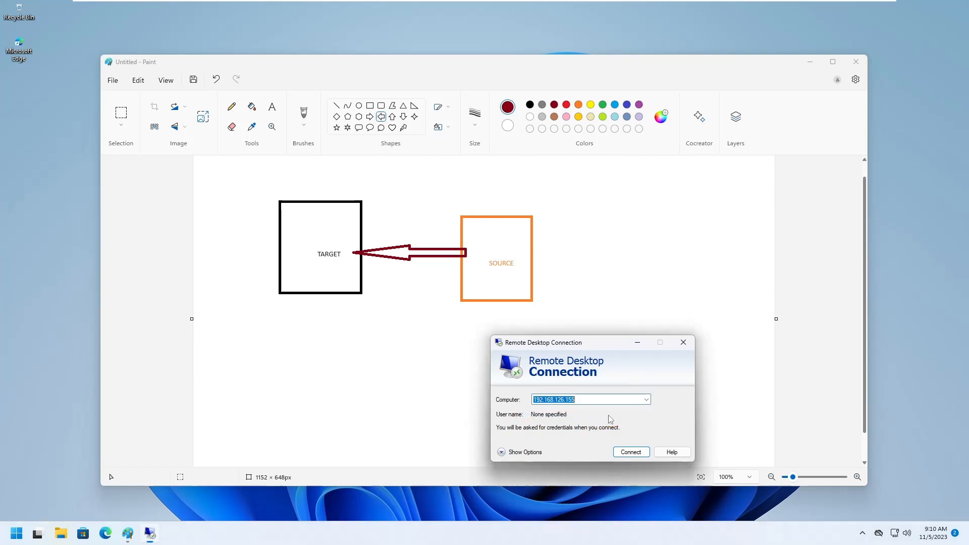
# Step: Try connecting to 192.168.126.155, dismiss the can't-connect error and close the window
pyautogui.click(635, 452)
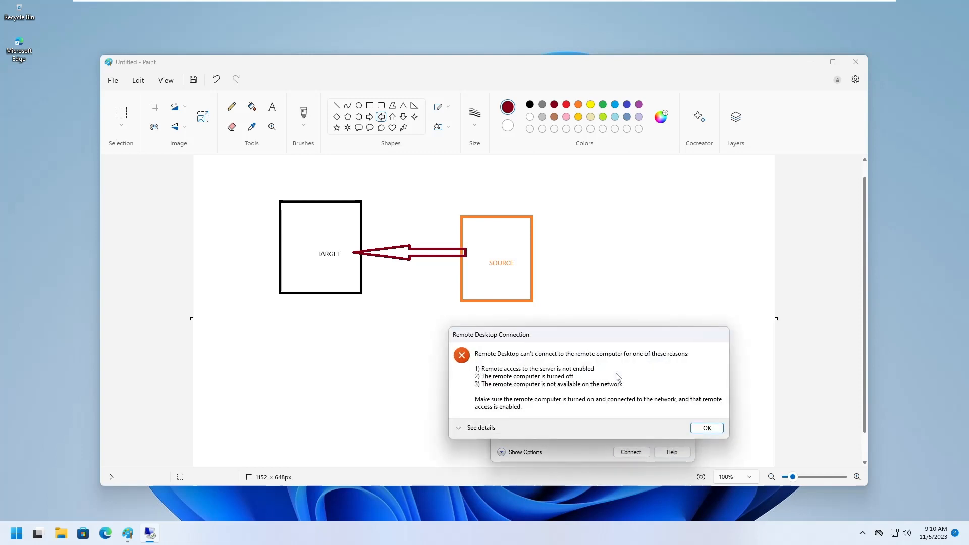
pyautogui.click(714, 428)
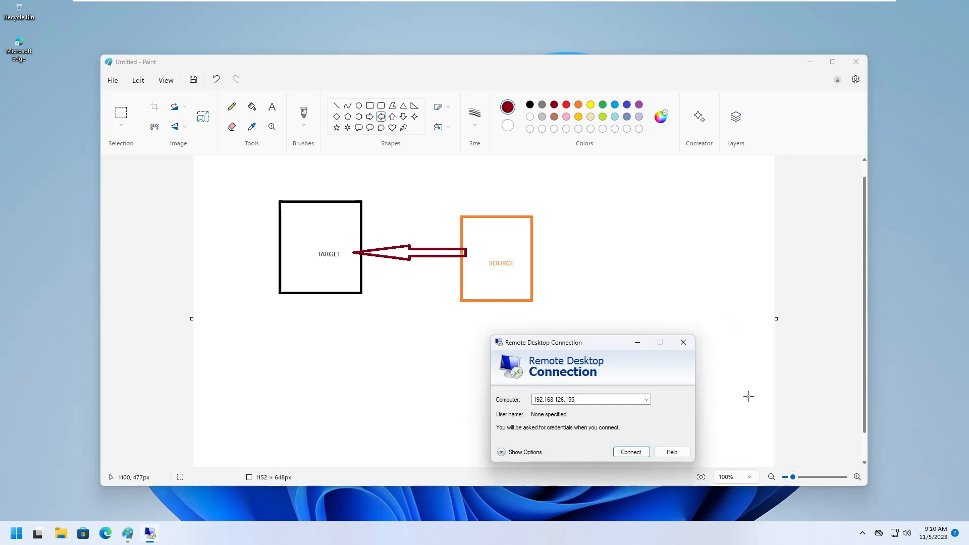
pyautogui.hotkey('alt', 'F4')
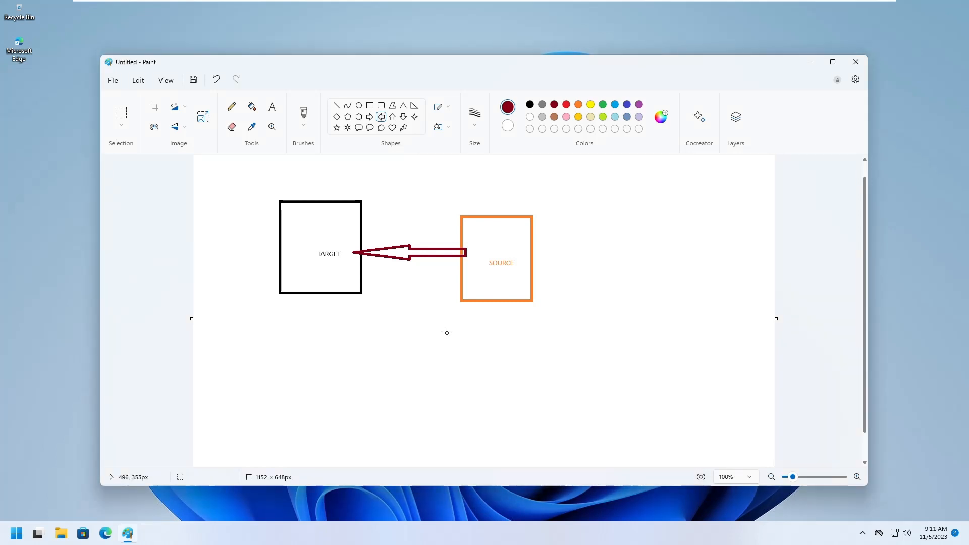
# Step: Open Command Prompt via cmd and ping 192.168.126.155, getting four replies with 0% loss
pyautogui.click(17, 533)
pyautogui.click(162, 174)
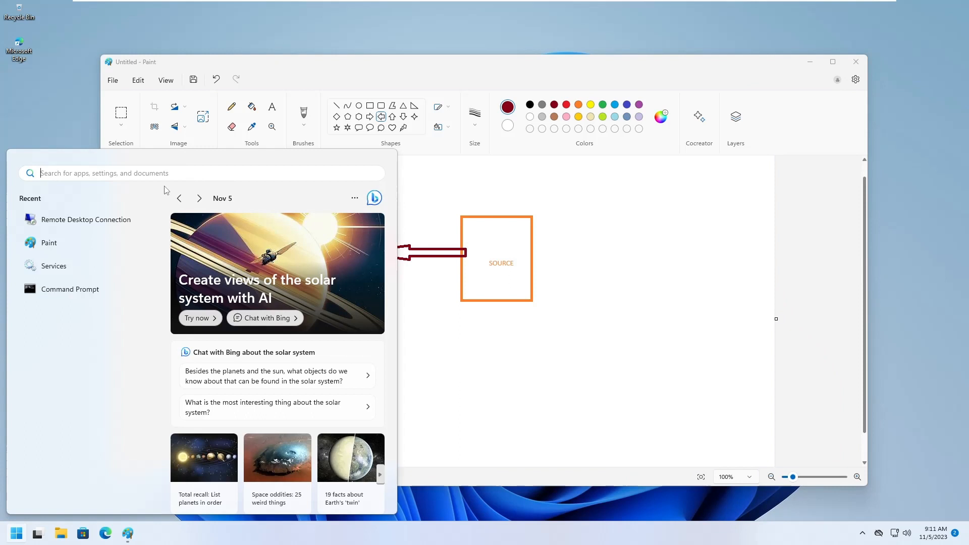
pyautogui.write('cmd')
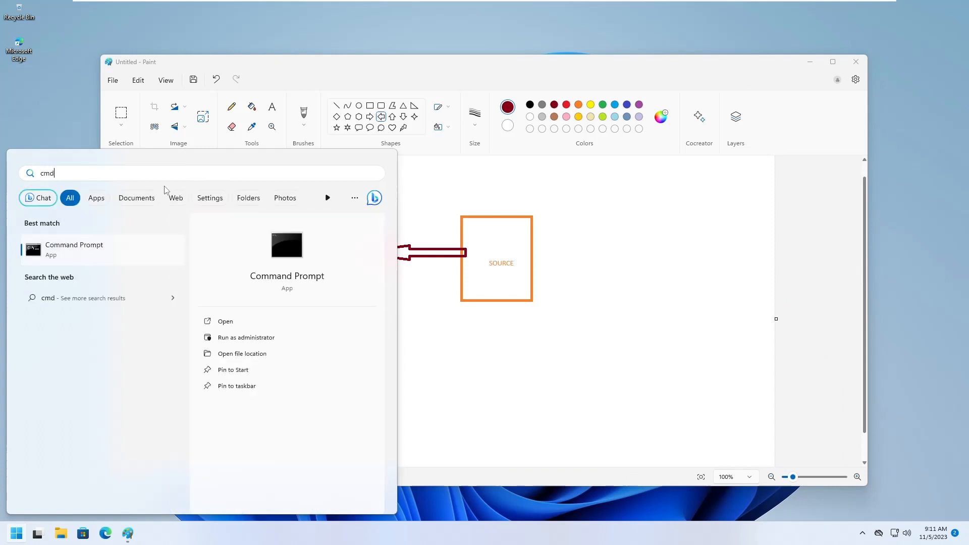
pyautogui.press('Return')
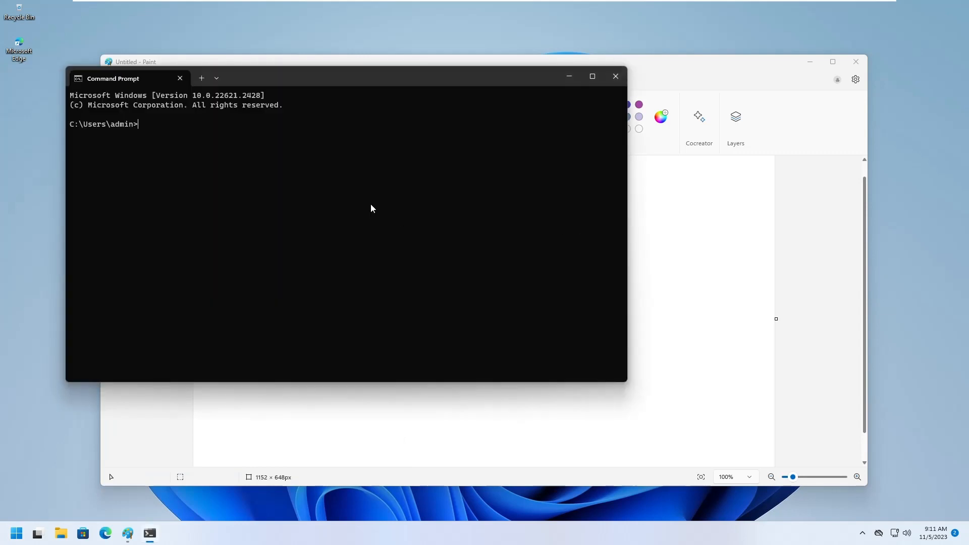
pyautogui.write('ping 192.168.126.155')
pyautogui.press('Return')
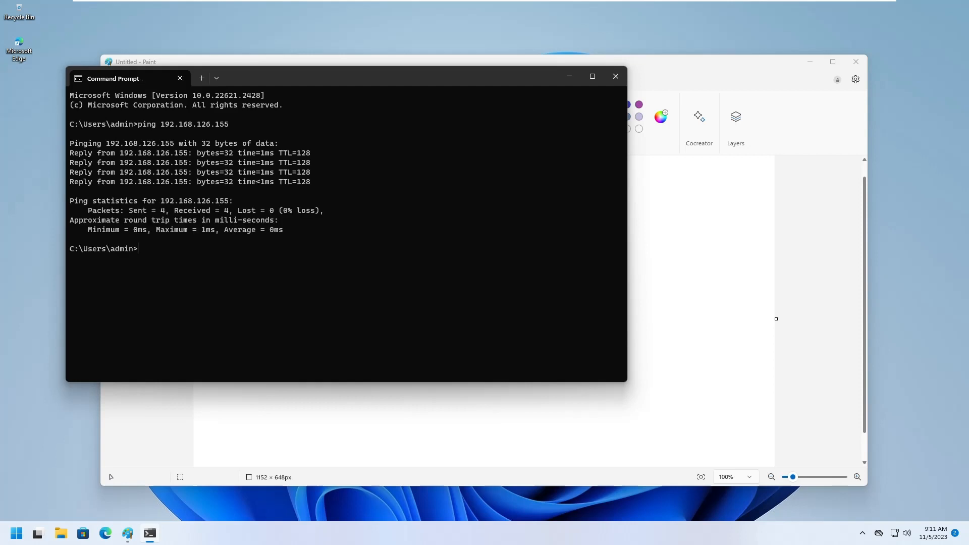
pyautogui.press('Return')
# Step: Minimize Command Prompt, reopen Remote Desktop Connection and enter 192.168.126.155 as the computer
pyautogui.click(569, 76)
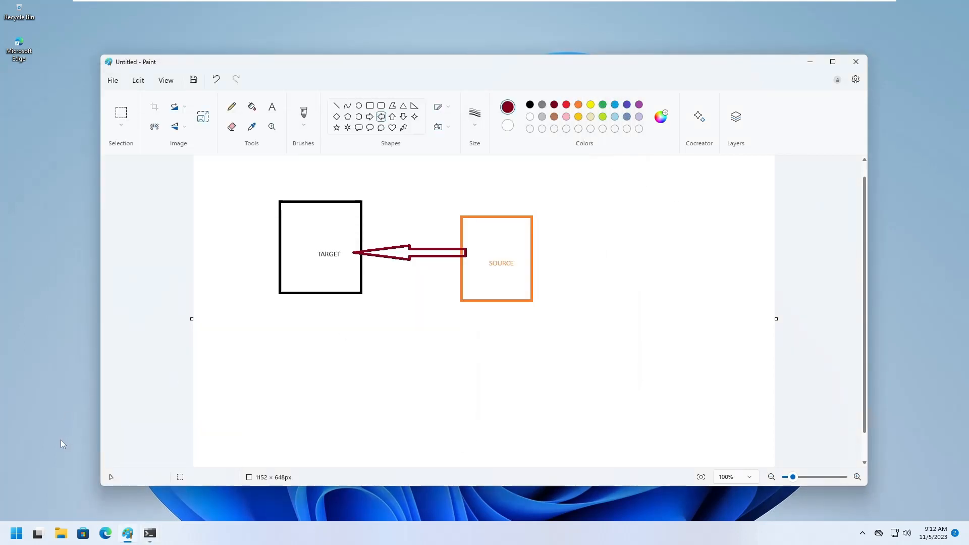
pyautogui.click(716, 302)
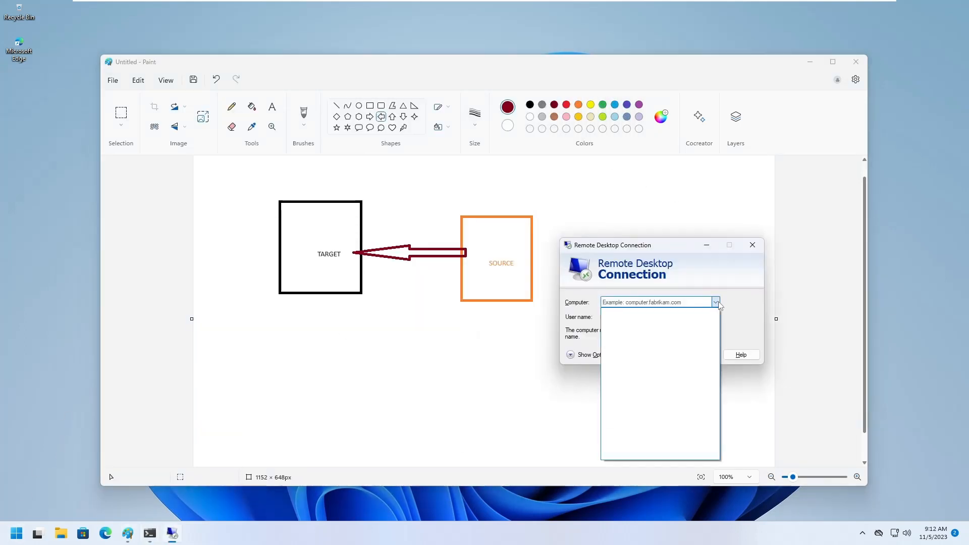
pyautogui.click(715, 302)
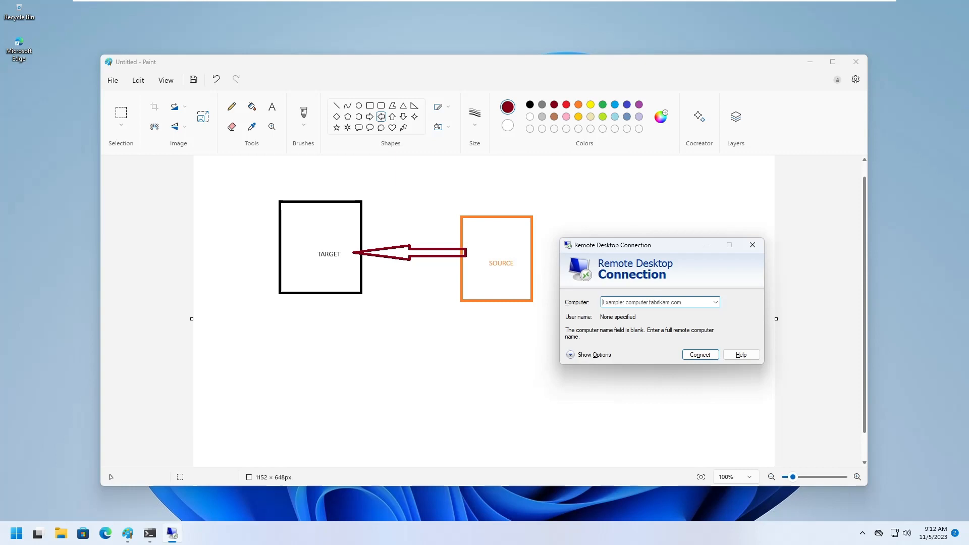
pyautogui.write('192')
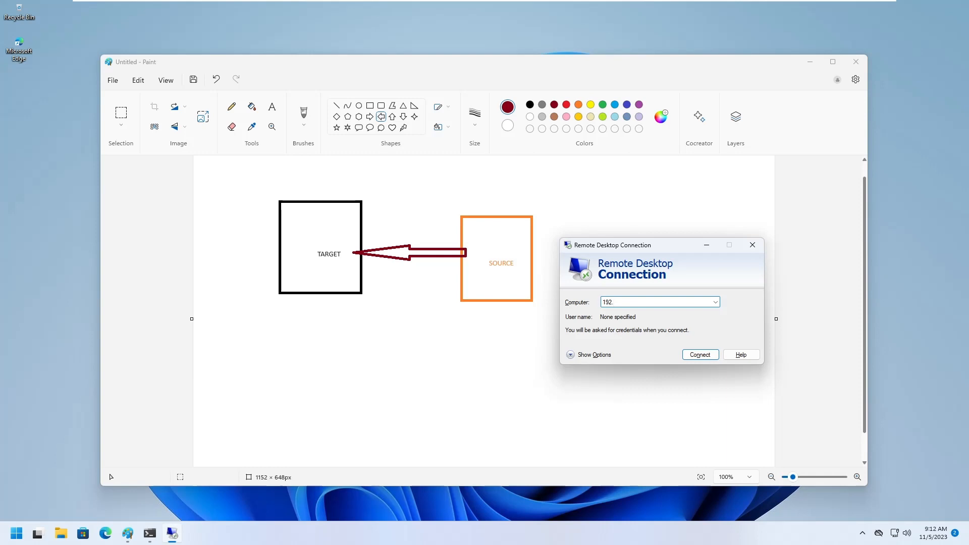
pyautogui.write('.168.126.155')
# Step: Place the connection window beside the ping output, retry 192.168.126.155 and dismiss the failure
pyautogui.click(149, 533)
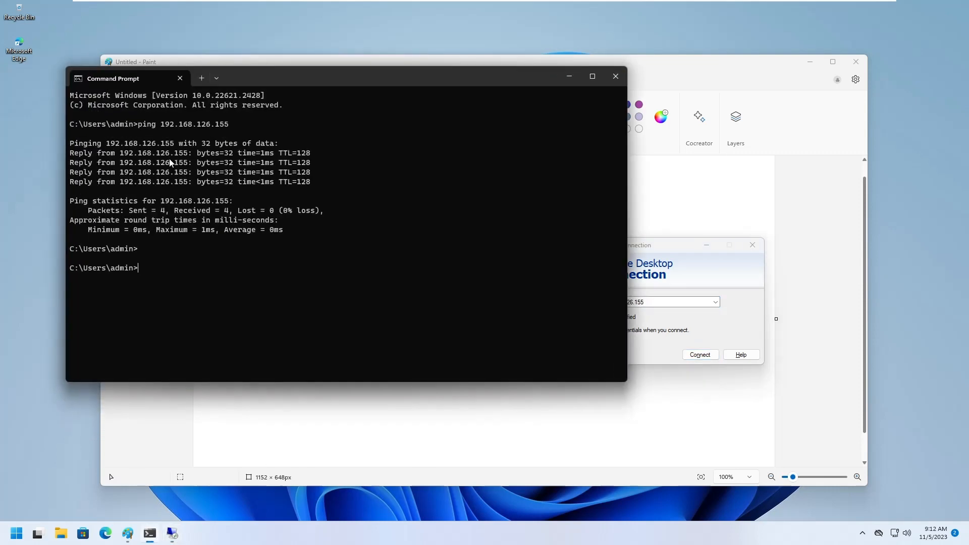
pyautogui.moveTo(662, 245); pyautogui.dragTo(730, 226)
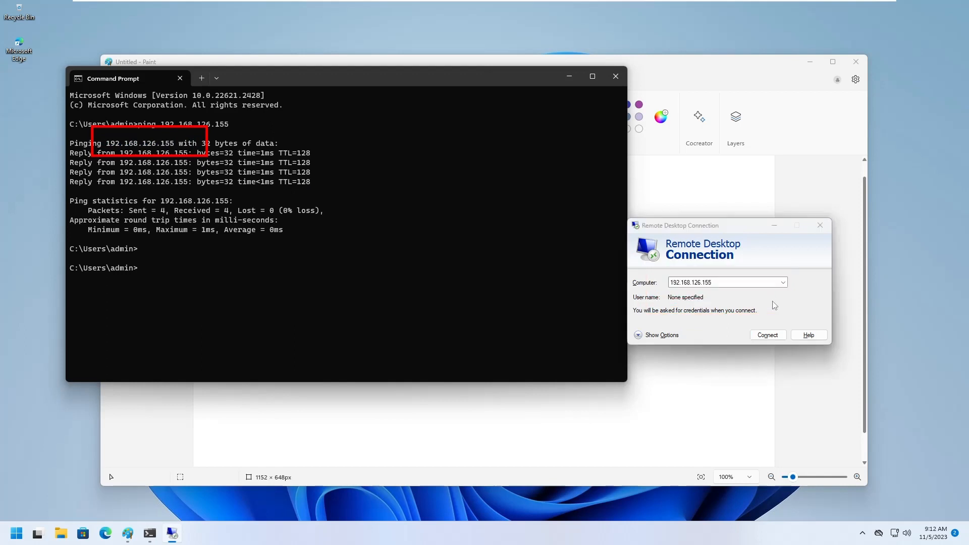
pyautogui.click(768, 335)
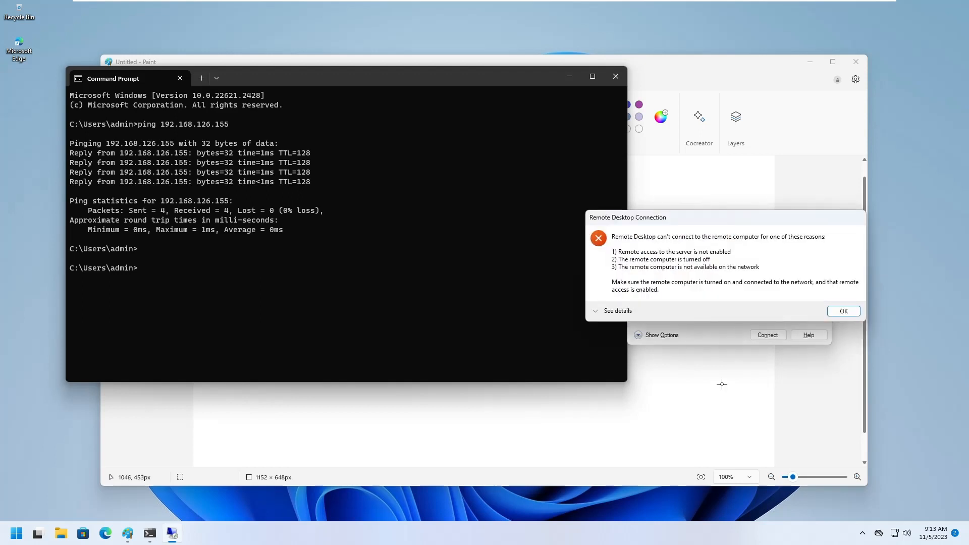
pyautogui.click(844, 311)
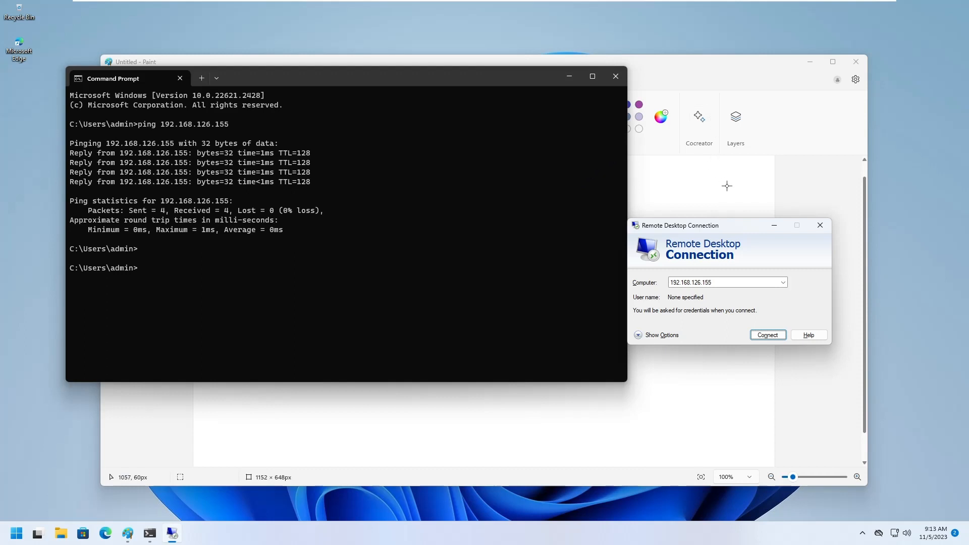
# Step: Run hostname and ipconfig /all in Command Prompt to show DEMO-LAB02's network configuration
pyautogui.click(522, 249)
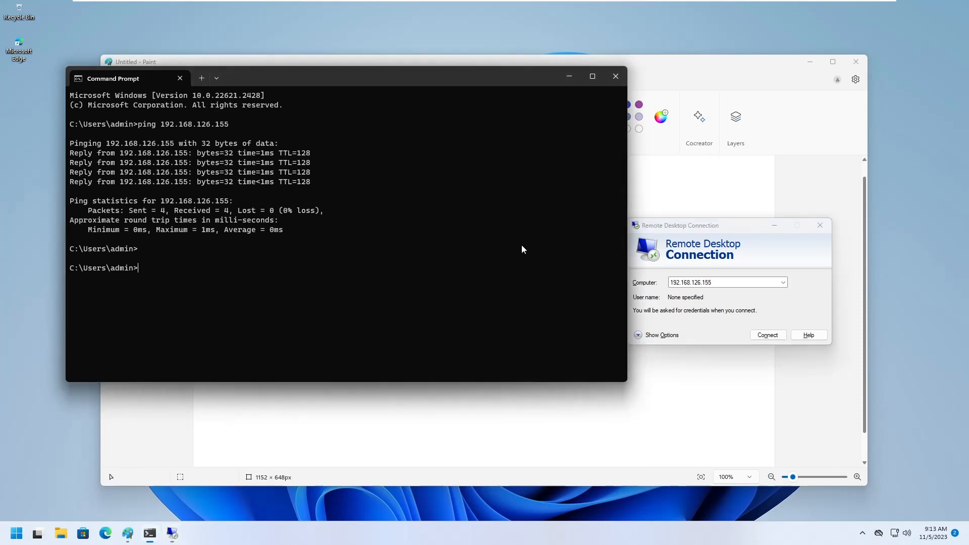
pyautogui.write('hostname')
pyautogui.press('Return')
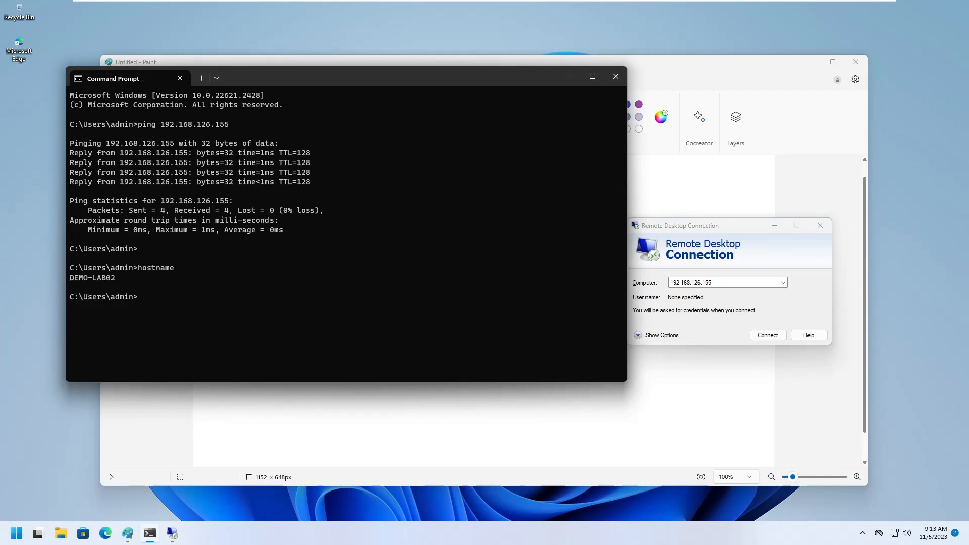
pyautogui.write('ipconfig /all')
pyautogui.press('Return')
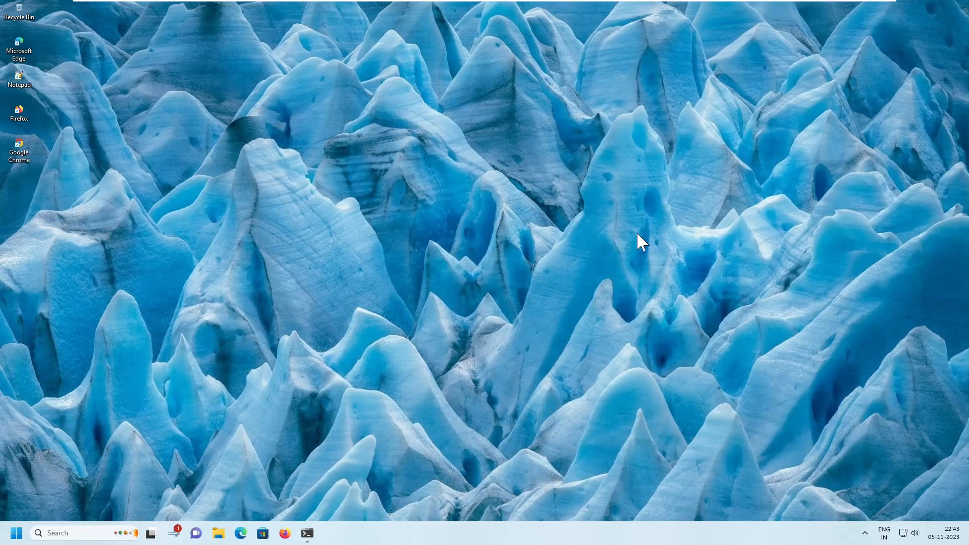
# Step: Check DEMO-WIN-01's ipconfig output showing IPv4 192.168.126.155, then launch Settings
pyautogui.click(17, 533)
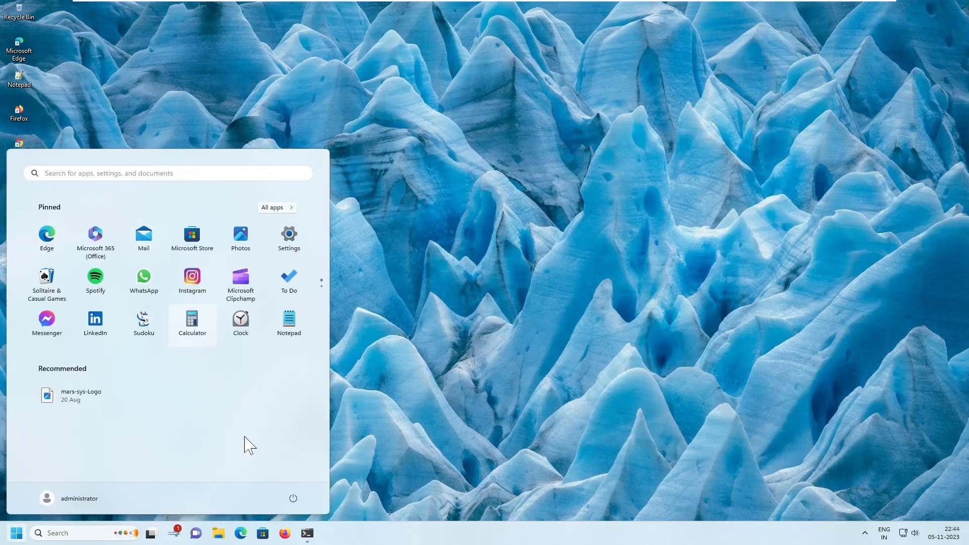
pyautogui.click(306, 534)
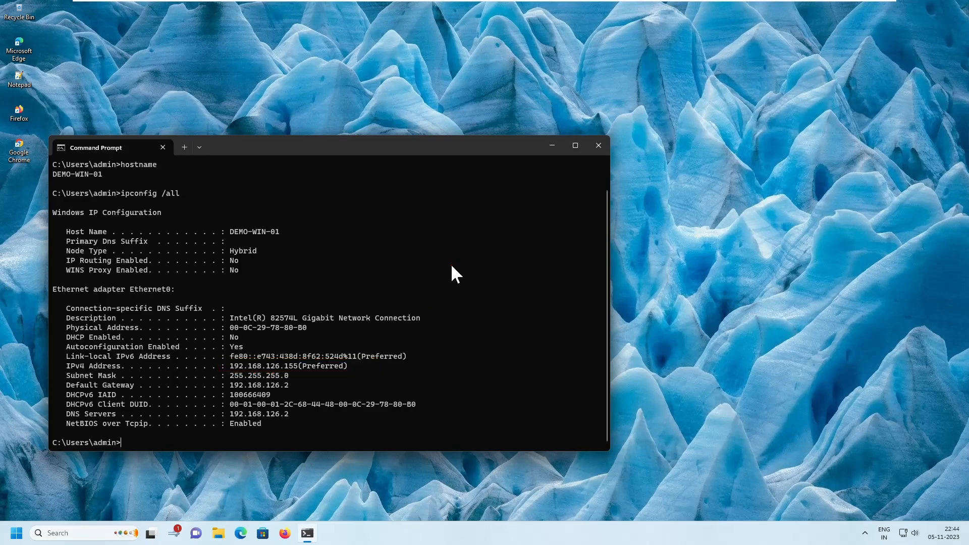
pyautogui.click(16, 533)
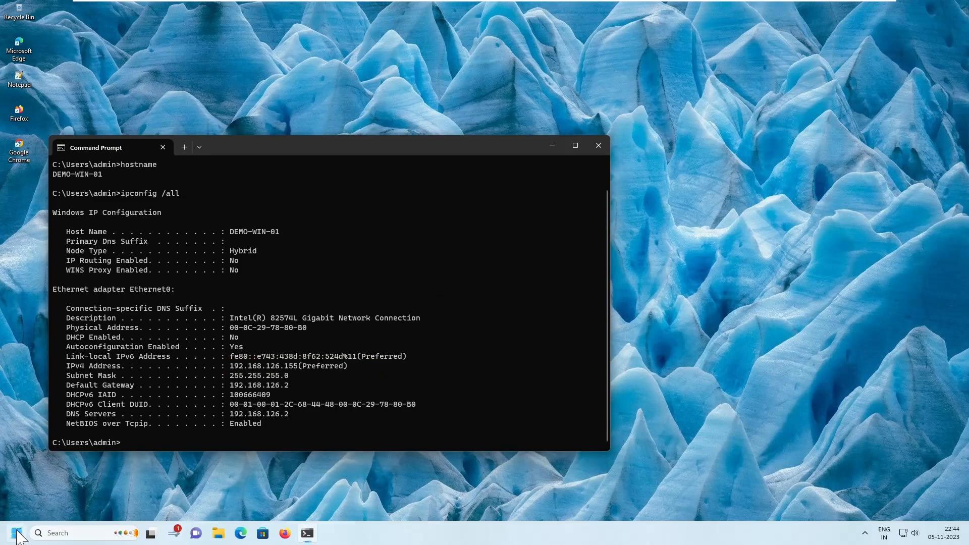
pyautogui.click(289, 235)
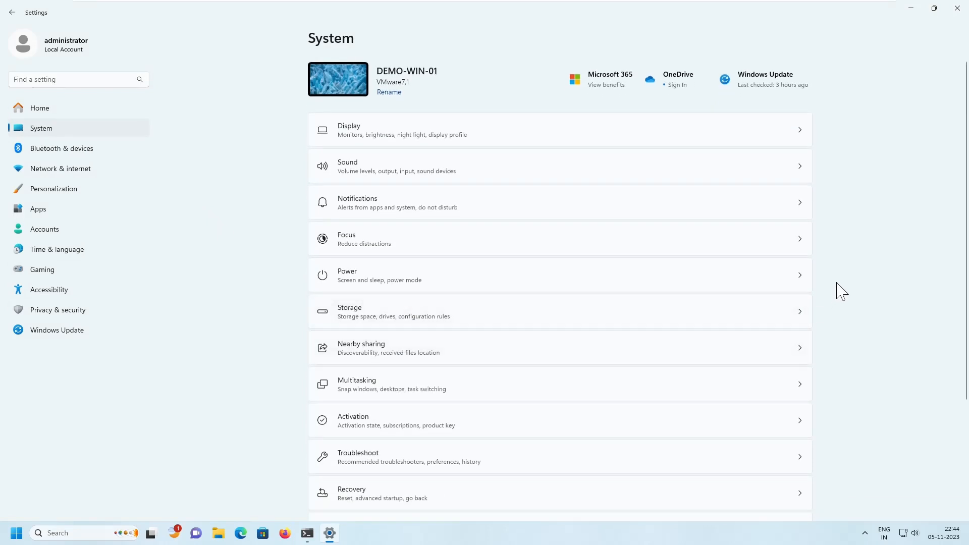
# Step: Go to System > Remote Desktop, expand its help section and select the Off toggle
pyautogui.scroll(-3, 842, 292)
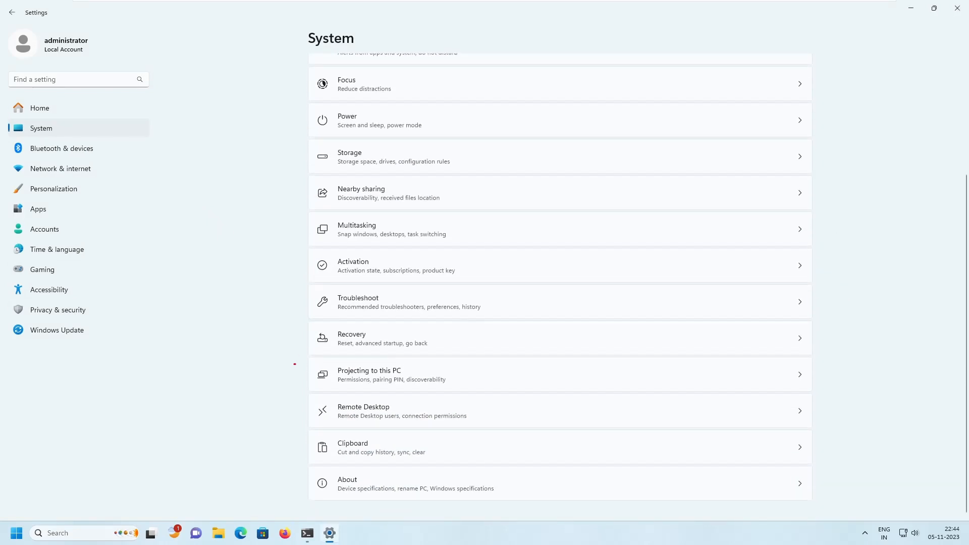
pyautogui.moveTo(300, 387)
pyautogui.mouseDown()
pyautogui.moveTo(697, 431)
pyautogui.moveTo(833, 430)
pyautogui.mouseUp()
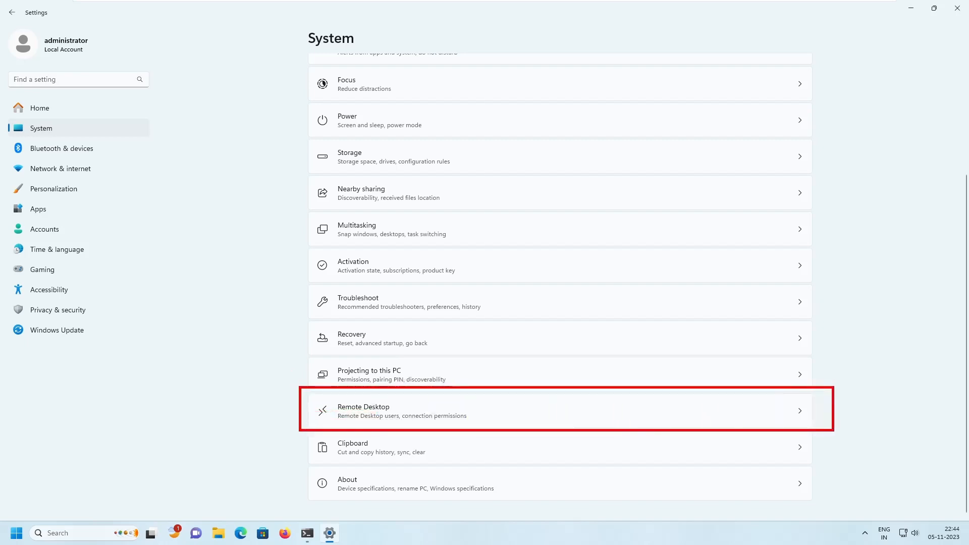
pyautogui.press('Escape')
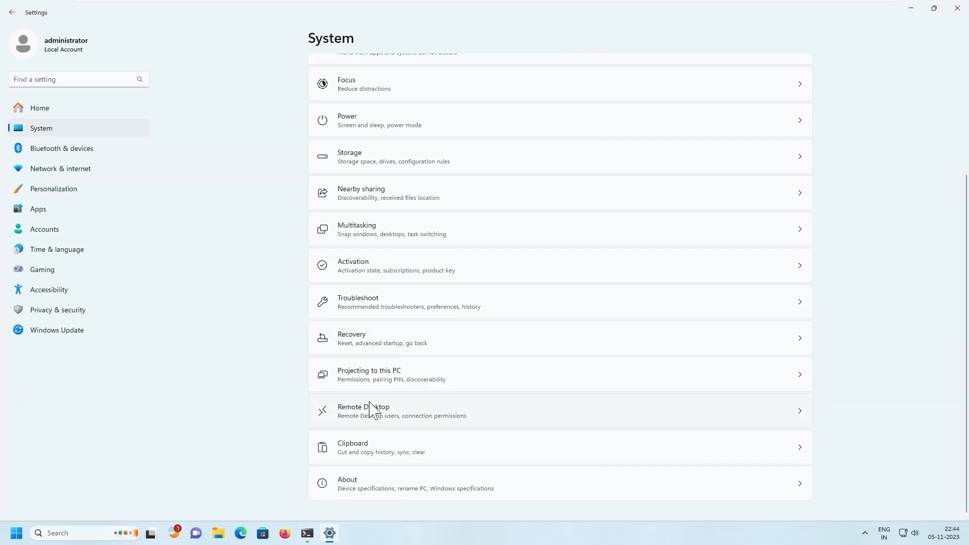
pyautogui.click(657, 399)
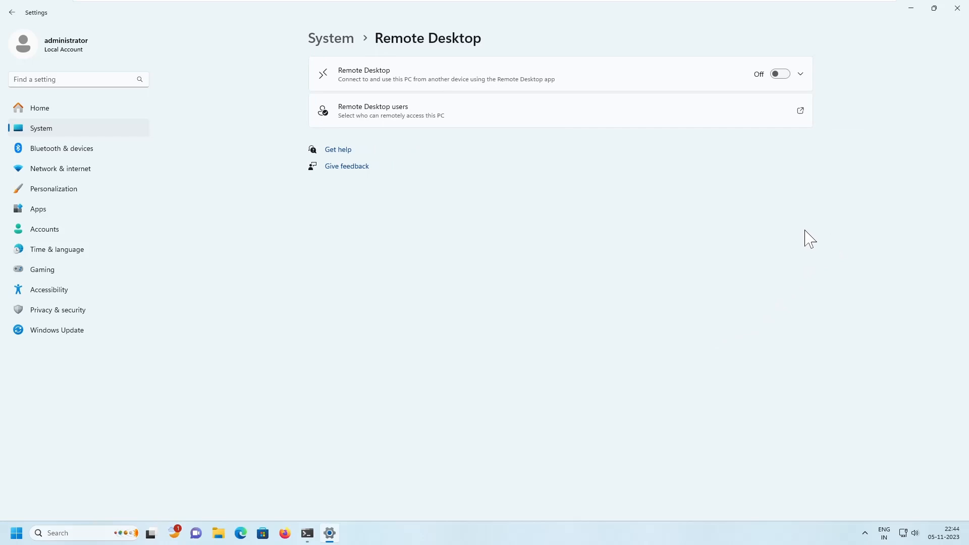
pyautogui.click(735, 177)
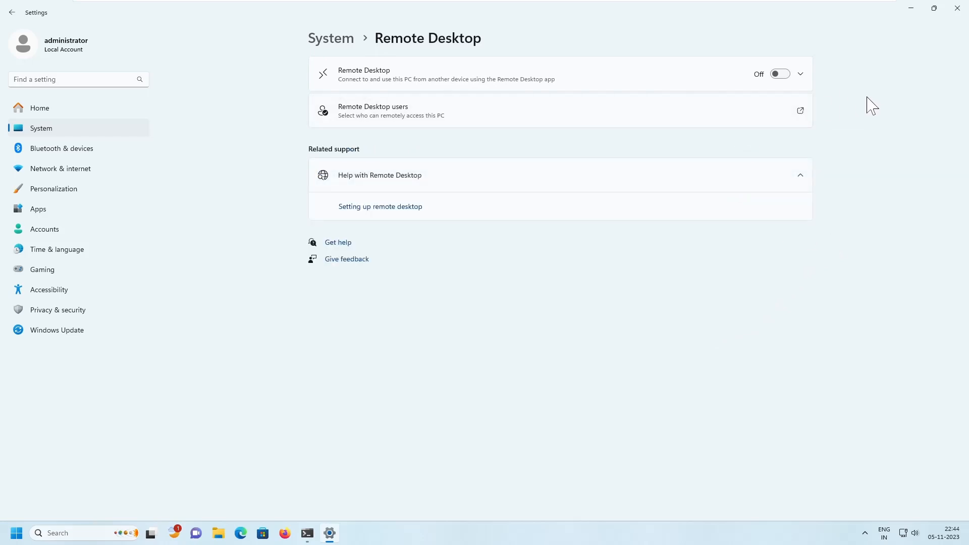
pyautogui.hotkey('ctrl', '2')
pyautogui.moveTo(727, 48); pyautogui.dragTo(852, 99)
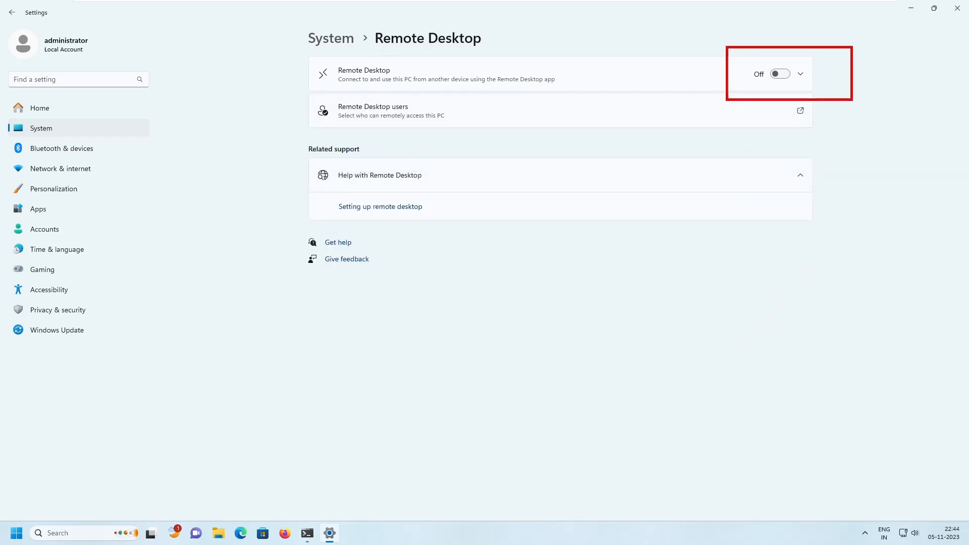
pyautogui.press('Escape')
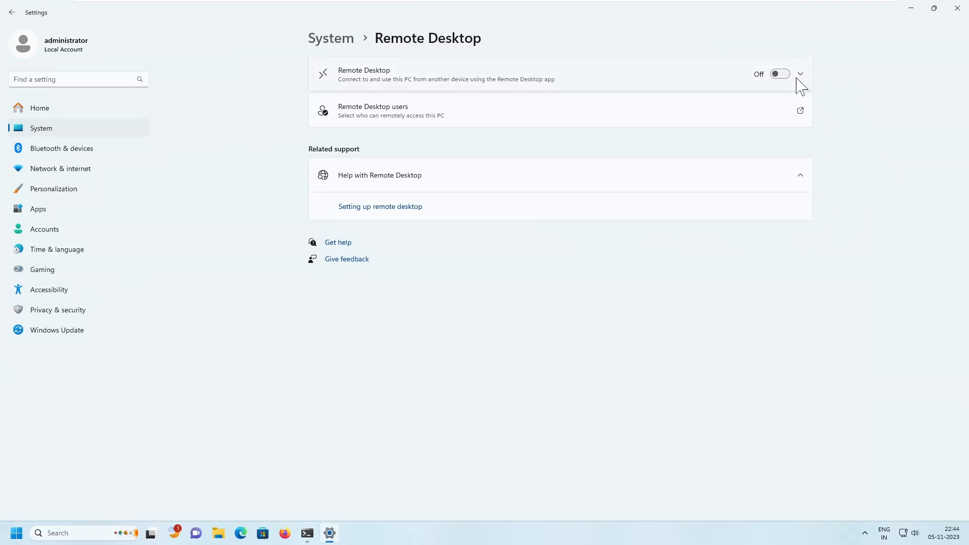
pyautogui.click(780, 74)
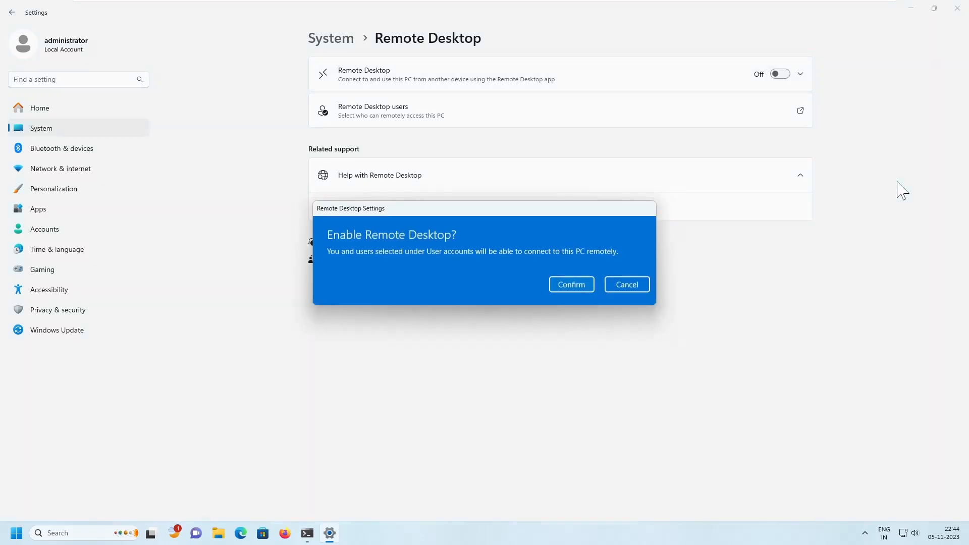
# Step: Confirm turning on Remote Desktop for DEMO-WIN-01 in the Enable Remote Desktop dialog
pyautogui.click(571, 284)
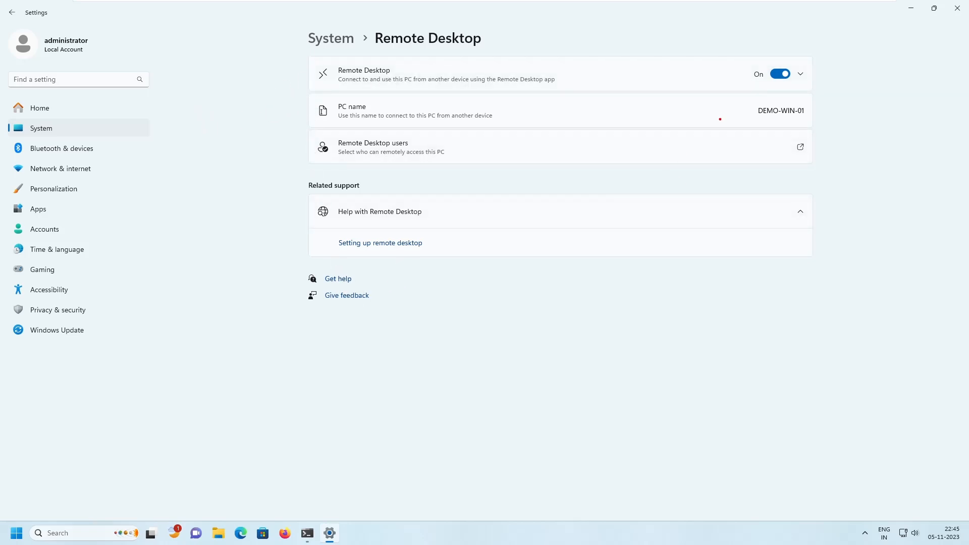
pyautogui.moveTo(726, 92); pyautogui.dragTo(831, 121)
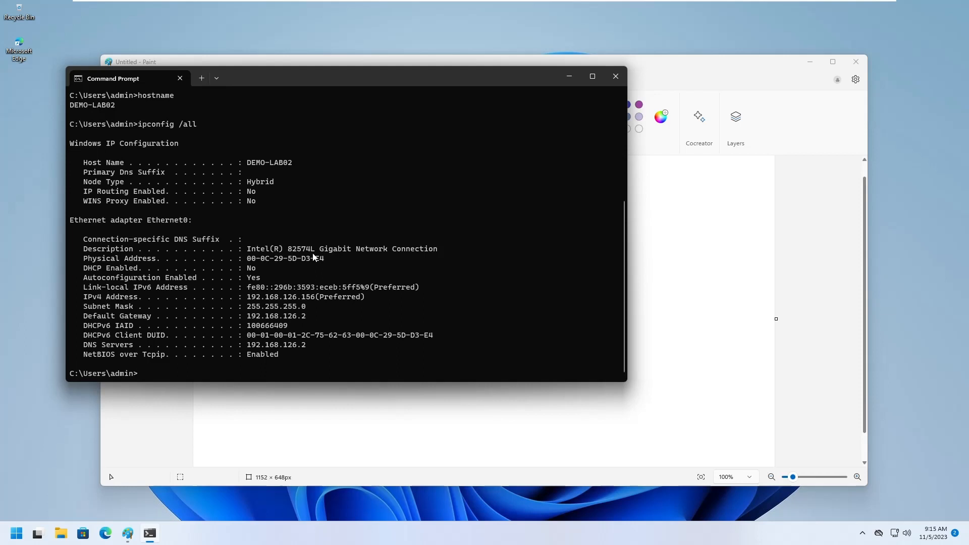
# Step: Launch Remote Desktop Connection via mstsc and connect to 192.168.126.155
pyautogui.click(18, 533)
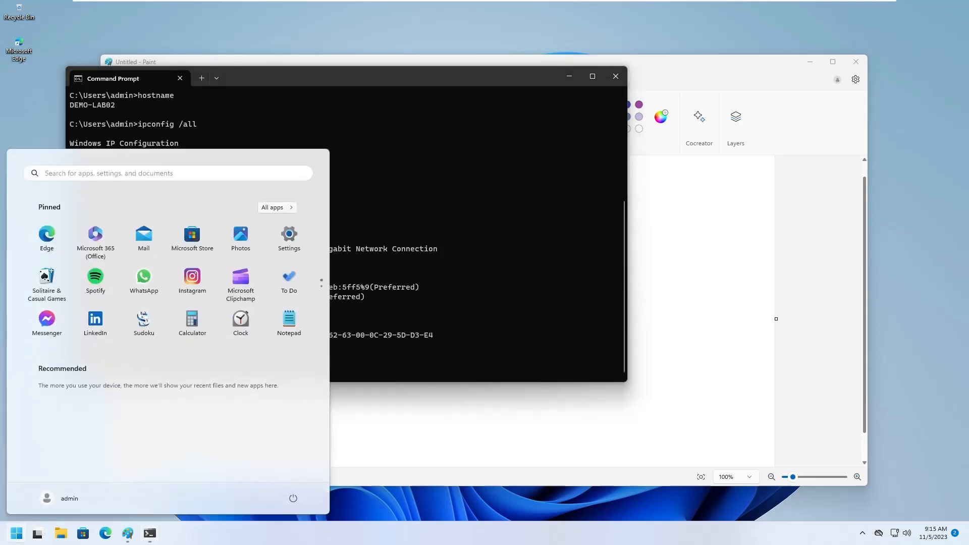
pyautogui.write('mstsc')
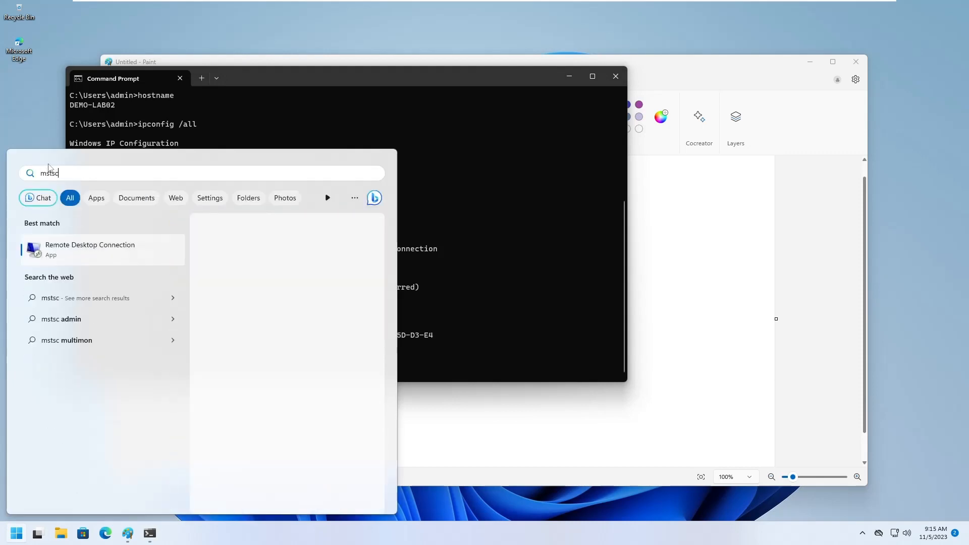
pyautogui.press('Return')
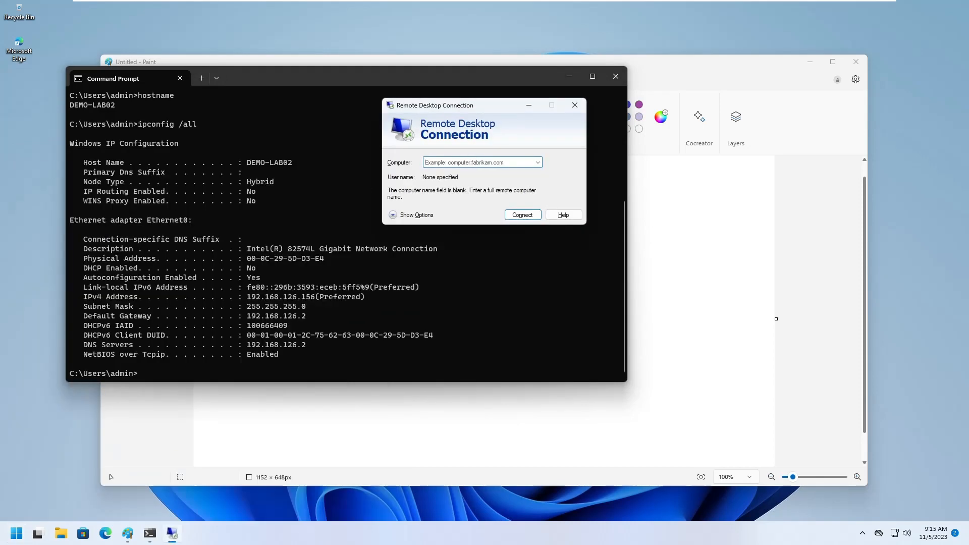
pyautogui.click(445, 160)
pyautogui.write('19')
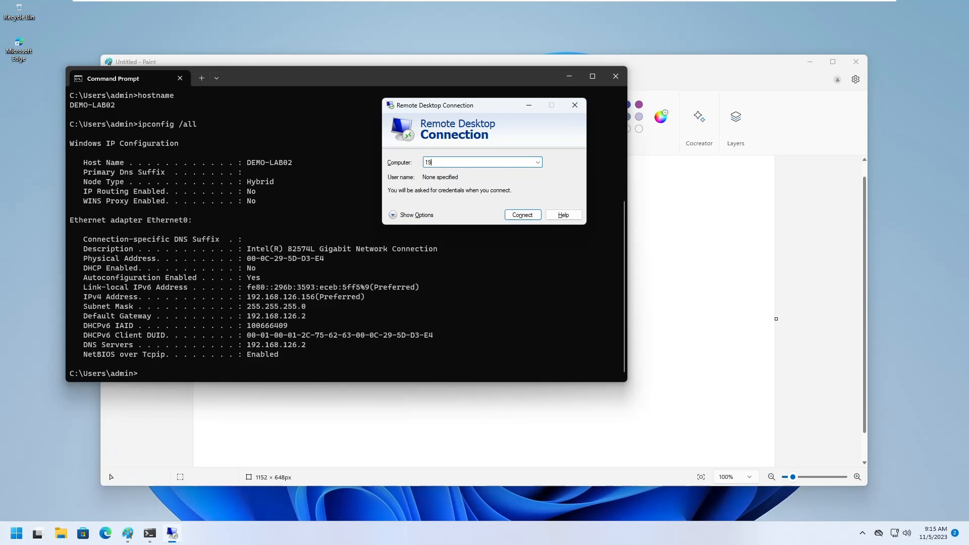
pyautogui.write('2.168.126.155')
pyautogui.press('Return')
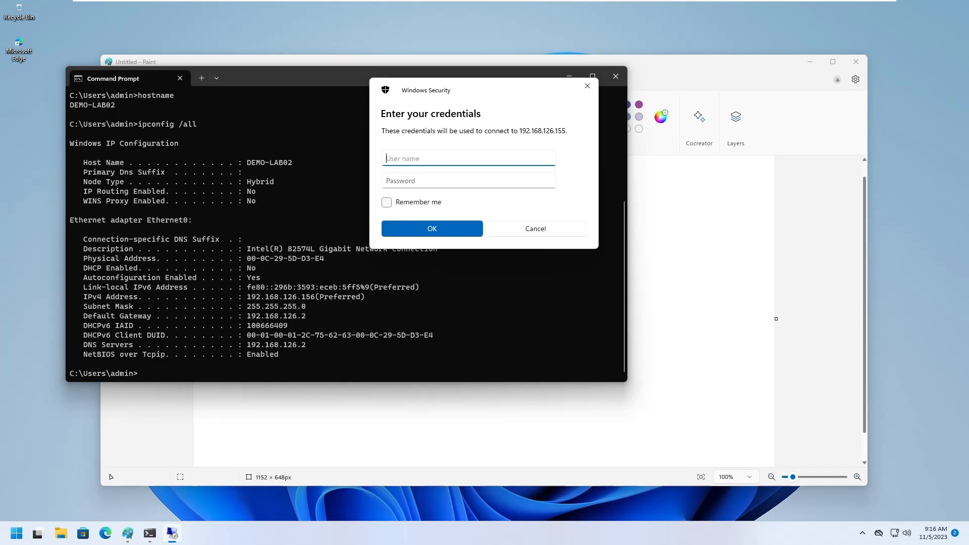
# Step: Sign in with the admin account's user name and password in the credentials prompt
pyautogui.write('admin')
pyautogui.press('Tab')
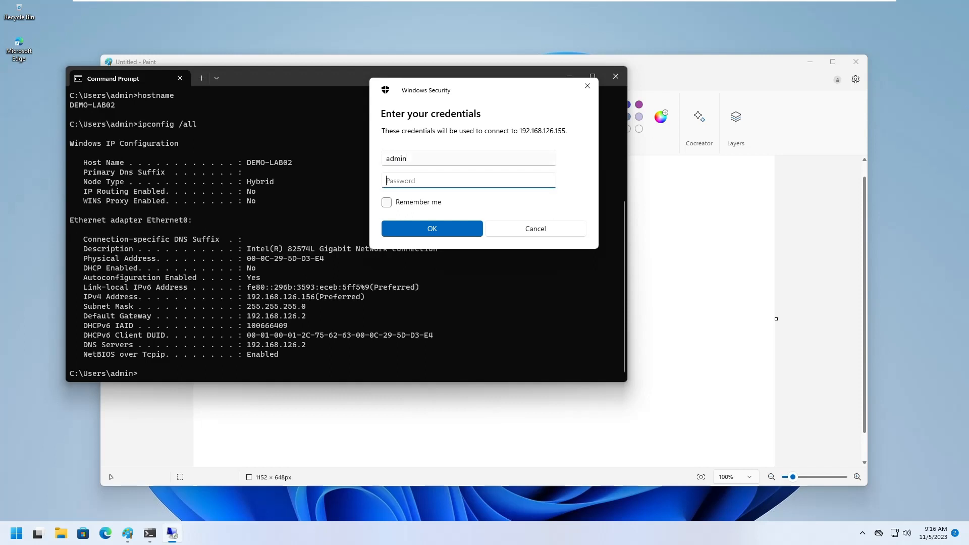
pyautogui.write('••••••••••••')
pyautogui.press('Return')
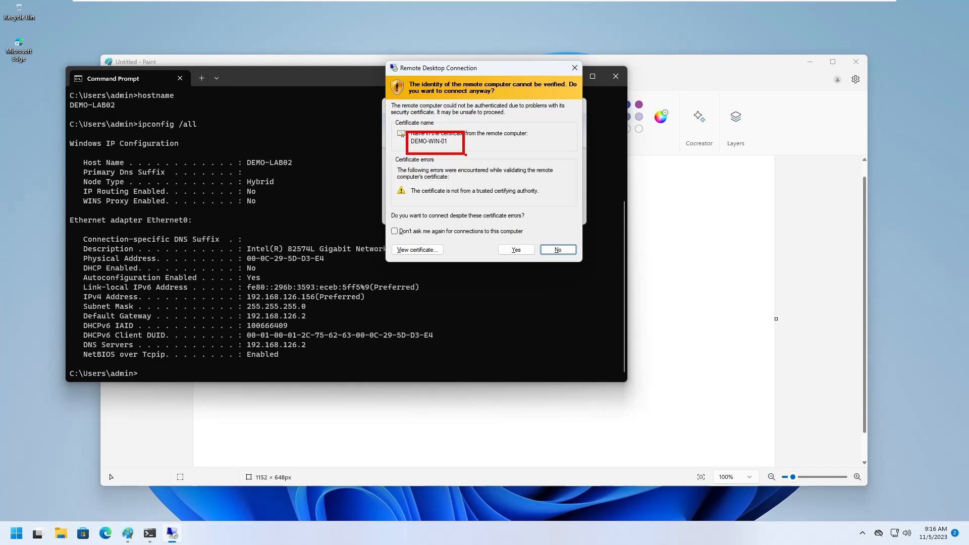
# Step: Accept DEMO-WIN-01's untrusted certificate warning to open the full-screen session
pyautogui.click(516, 249)
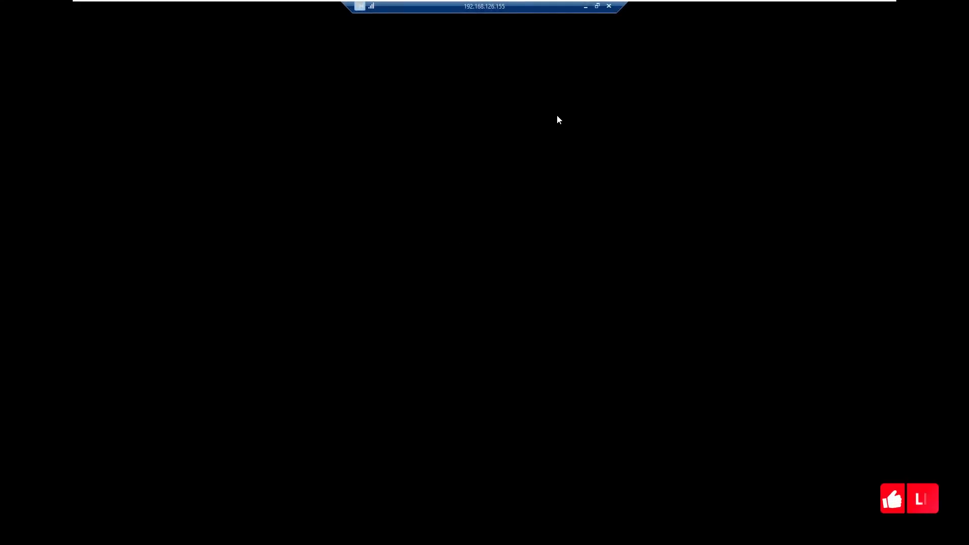
# Step: Turn the session into an enlarged window and minimize remote Settings to show Command Prompt's ipconfig output
pyautogui.click(597, 5)
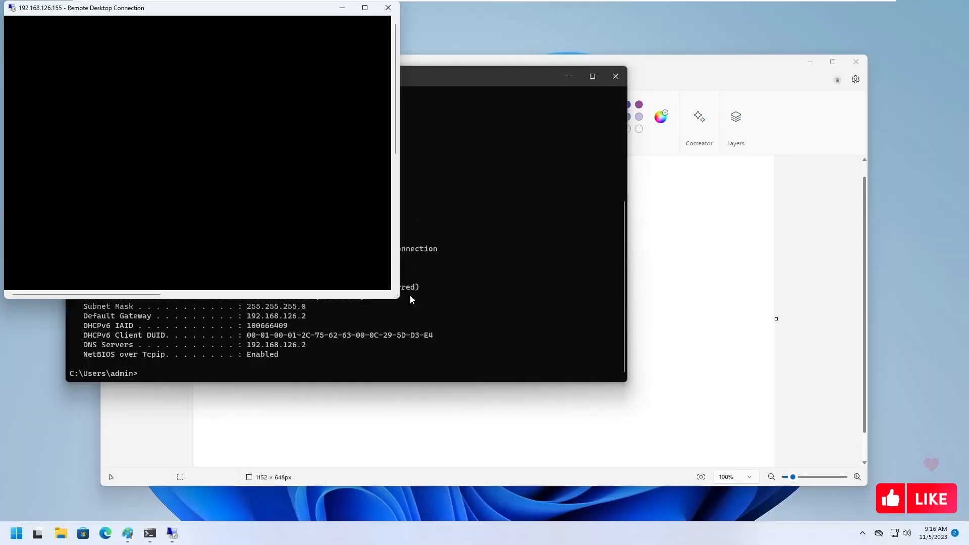
pyautogui.moveTo(399, 297); pyautogui.dragTo(563, 395)
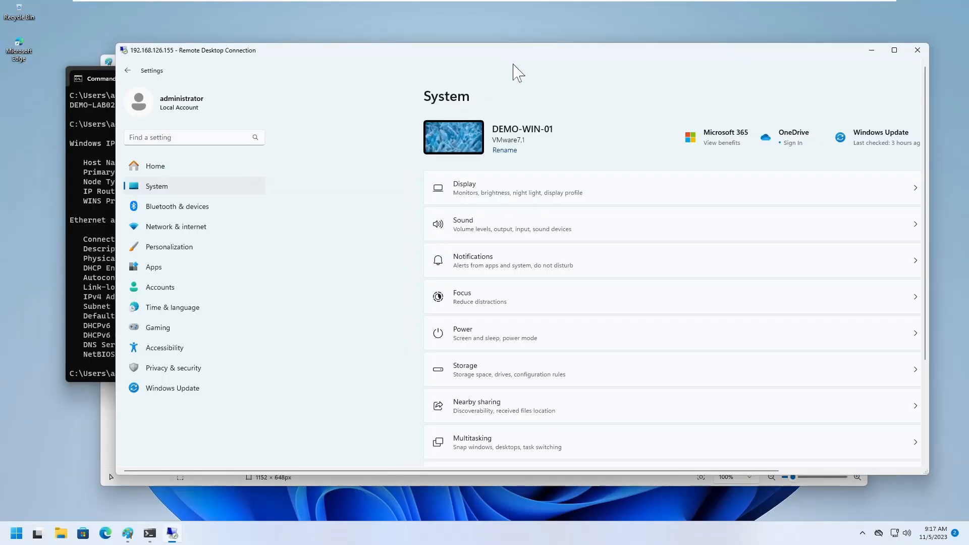
pyautogui.moveTo(925, 263); pyautogui.dragTo(941, 366)
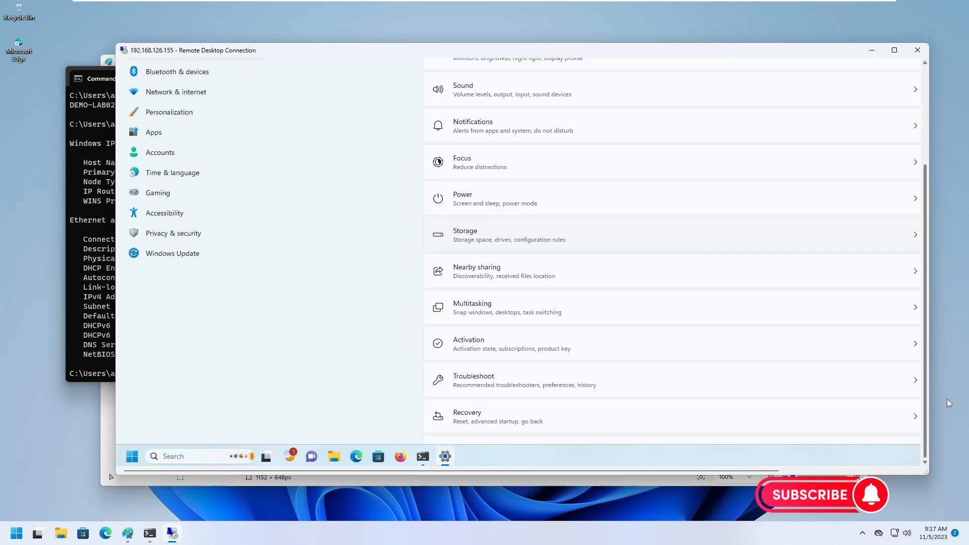
pyautogui.click(446, 457)
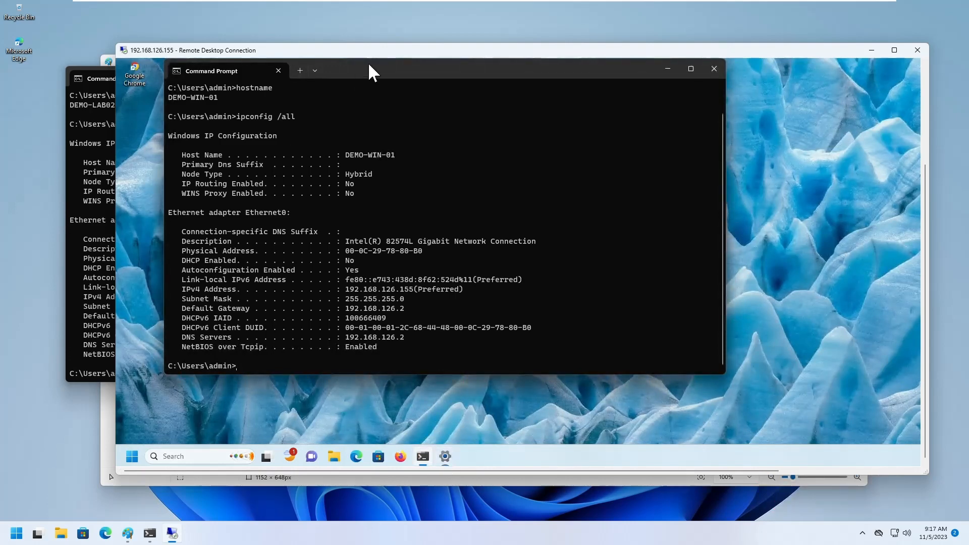
pyautogui.moveTo(381, 49); pyautogui.dragTo(441, 44)
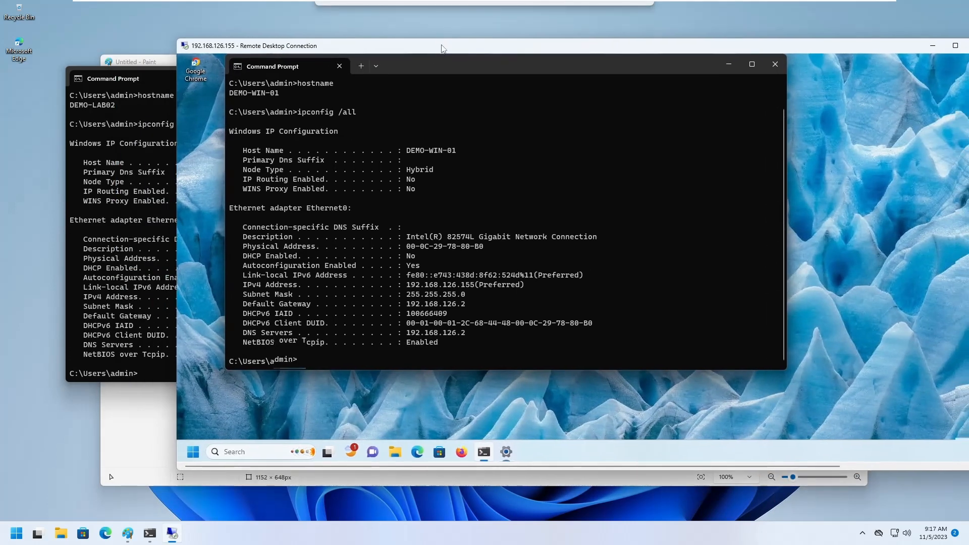